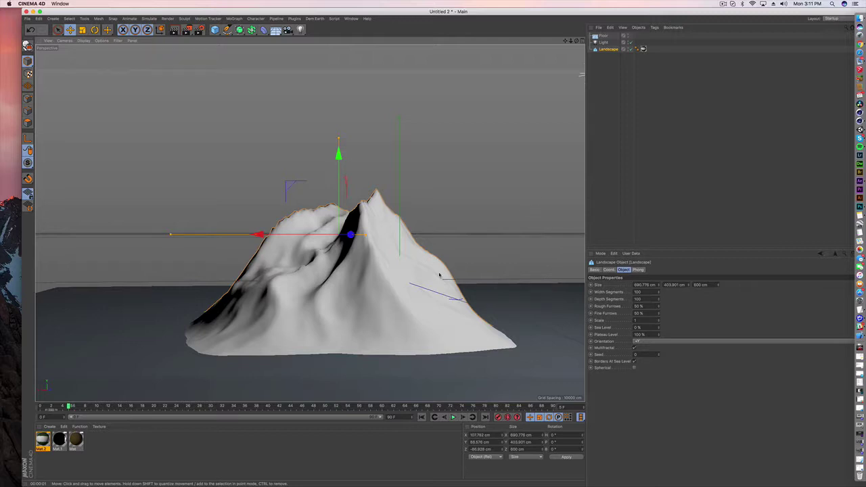
Preview-render the finished snow-capped mountain from several angles
{"action": "left_click_drag", "start_coordinate": [431, 272], "coordinate": [398, 273], "text": "alt"}
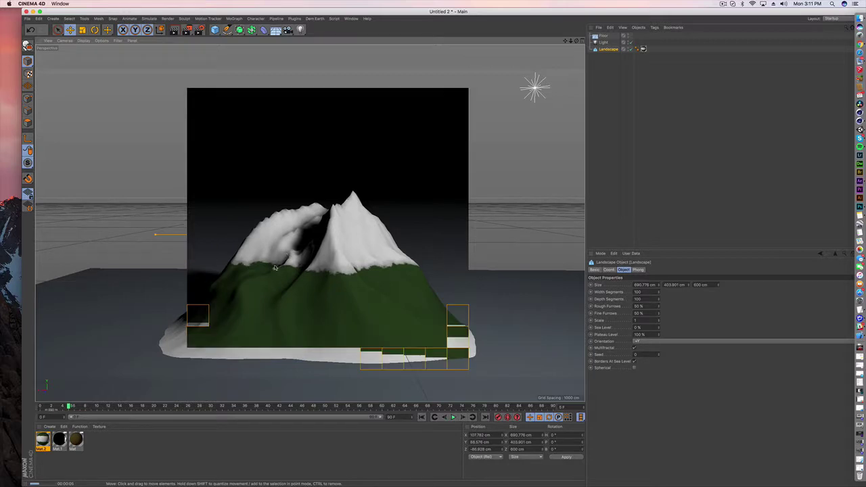
{"action": "left_click_drag", "start_coordinate": [274, 268], "coordinate": [337, 257], "text": "alt"}
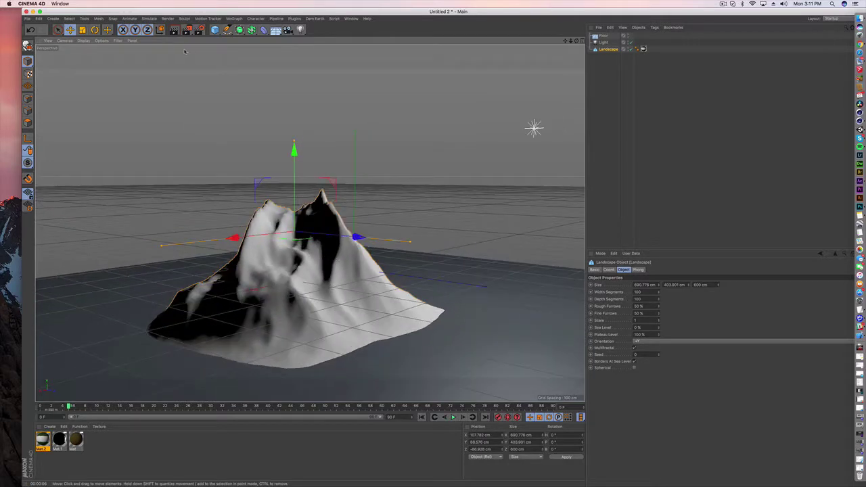
{"action": "key", "text": "ctrl+r"}
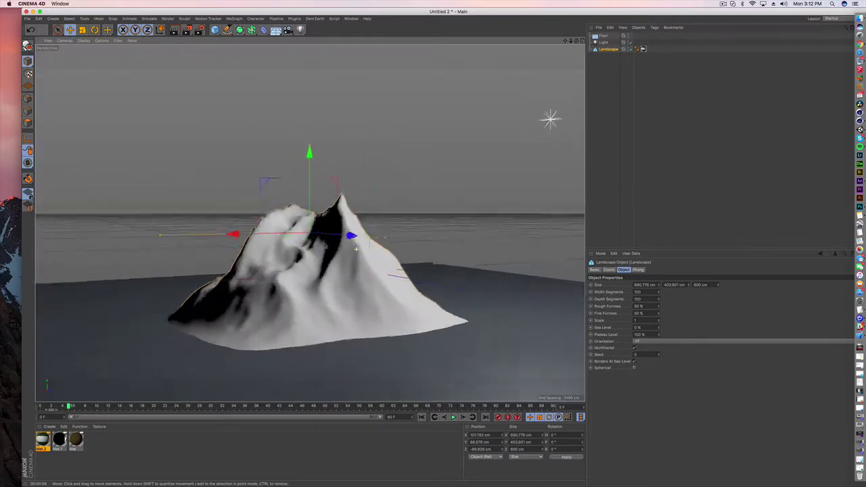
{"action": "left_click_drag", "start_coordinate": [356, 249], "coordinate": [318, 237], "text": "alt"}
{"action": "middle_click_drag", "start_coordinate": [318, 237], "coordinate": [271, 234], "text": "alt"}
{"action": "left_click_drag", "start_coordinate": [270, 234], "coordinate": [270, 245], "text": "alt"}
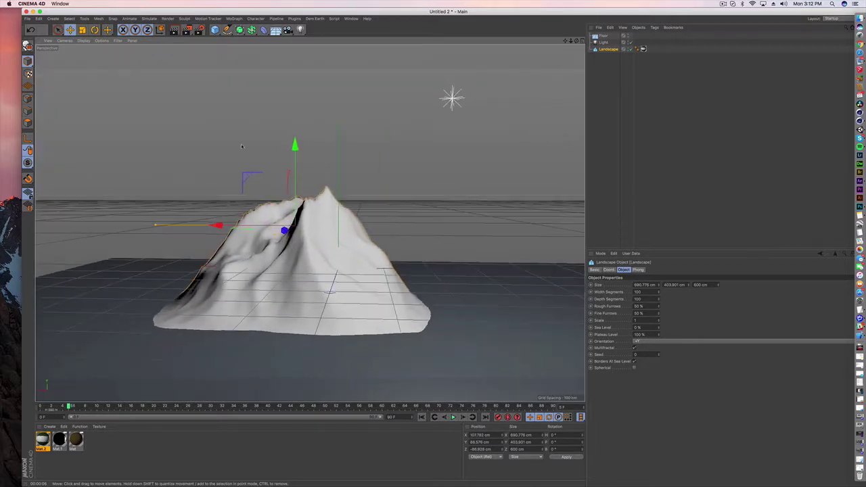
{"action": "left_click", "coordinate": [174, 30]}
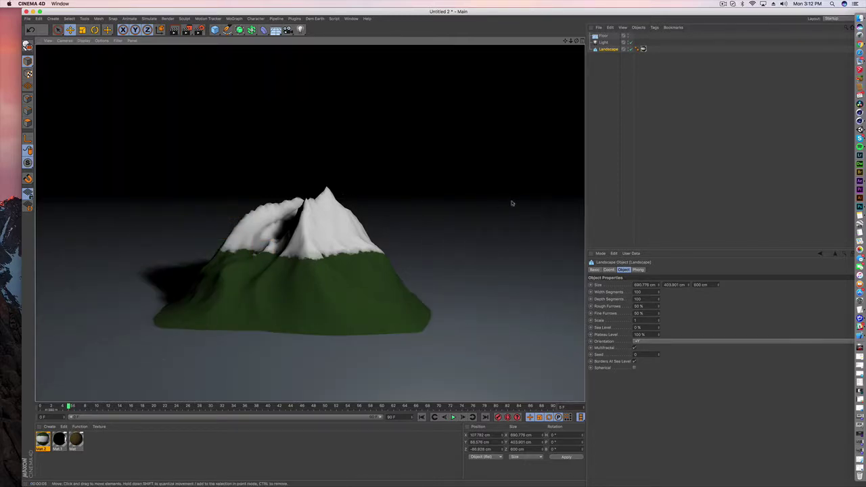
Delete the floor, light and landscape objects from the scene
{"action": "left_click", "coordinate": [603, 35]}
{"action": "left_click", "coordinate": [608, 50], "text": "shift"}
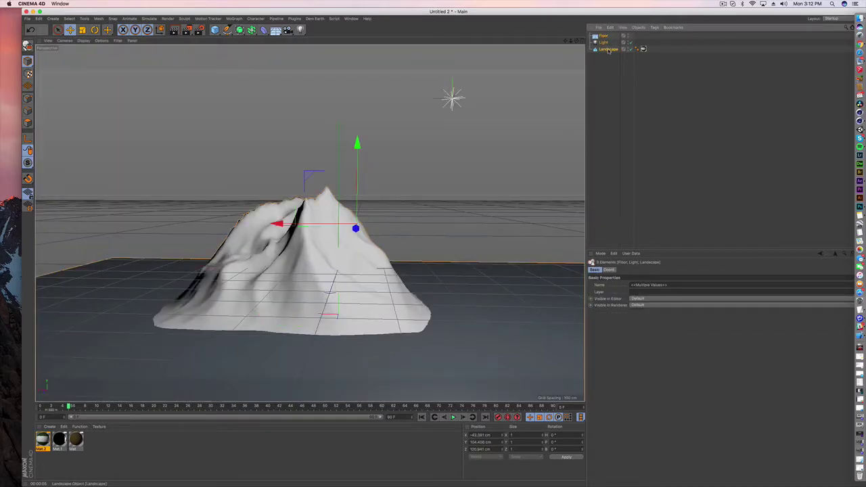
{"action": "key", "text": "Delete"}
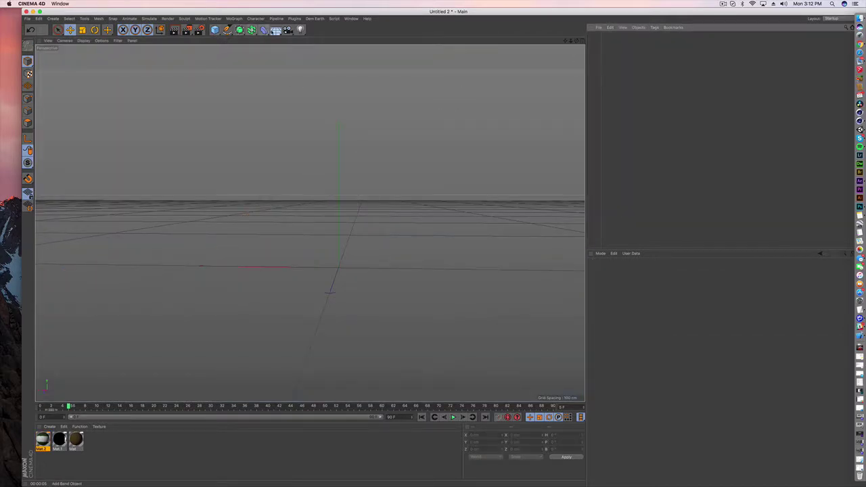
Add a Landscape primitive and enlarge it to about 706 cm wide, 354 cm high and 817 cm deep
{"action": "left_click", "coordinate": [275, 31]}
{"action": "left_click", "coordinate": [216, 30]}
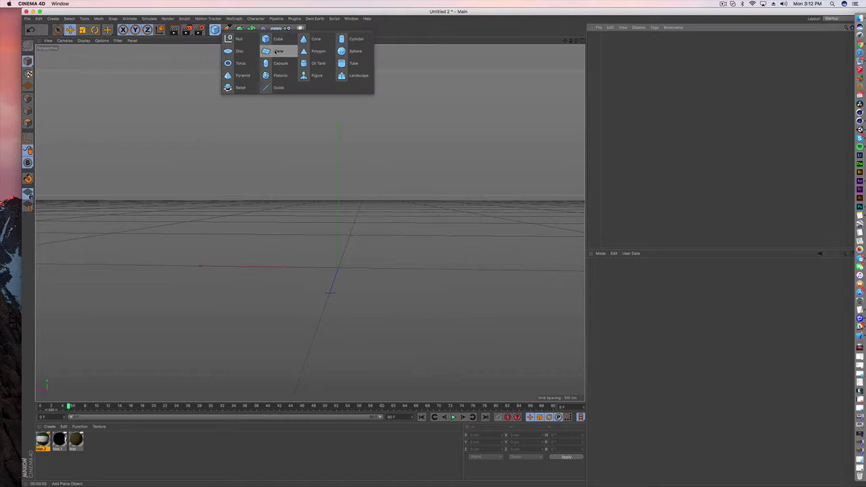
{"action": "left_click", "coordinate": [353, 75]}
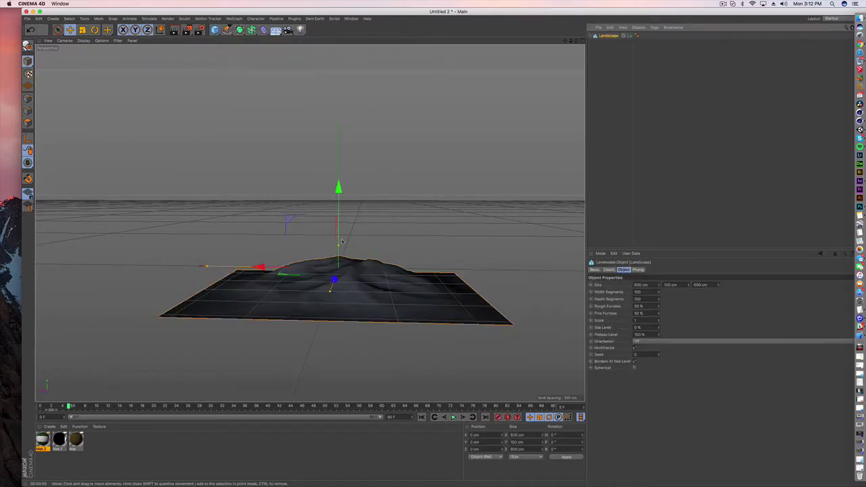
{"action": "left_click_drag", "start_coordinate": [342, 242], "coordinate": [338, 218]}
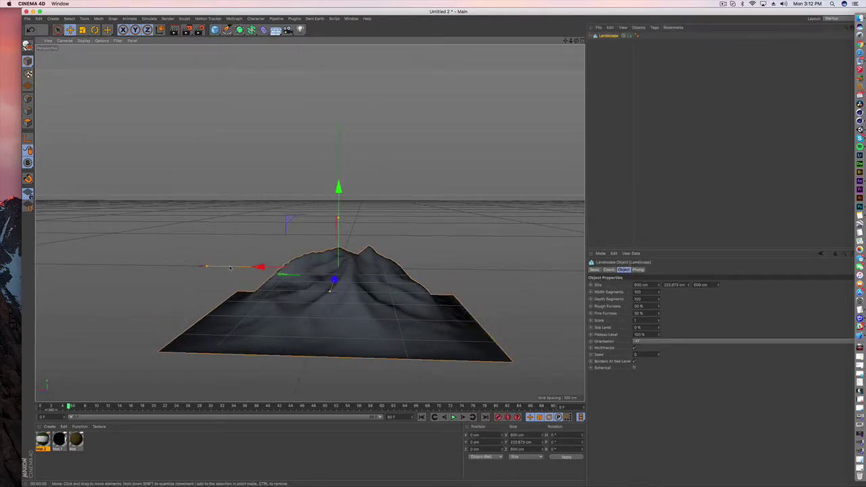
{"action": "left_click_drag", "start_coordinate": [207, 266], "coordinate": [184, 267]}
{"action": "left_click_drag", "start_coordinate": [330, 291], "coordinate": [325, 306]}
{"action": "middle_click_drag", "start_coordinate": [325, 306], "coordinate": [353, 302], "text": "alt"}
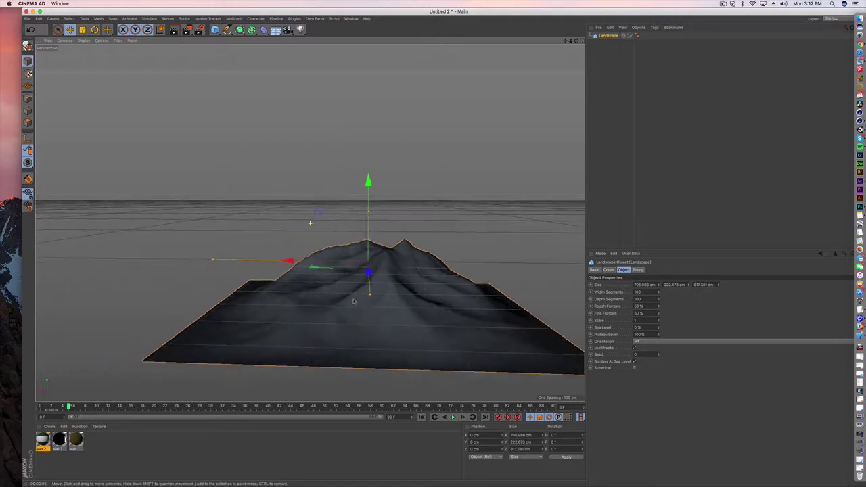
{"action": "left_click_drag", "start_coordinate": [353, 301], "coordinate": [396, 292], "text": "alt"}
{"action": "left_click_drag", "start_coordinate": [293, 206], "coordinate": [296, 175]}
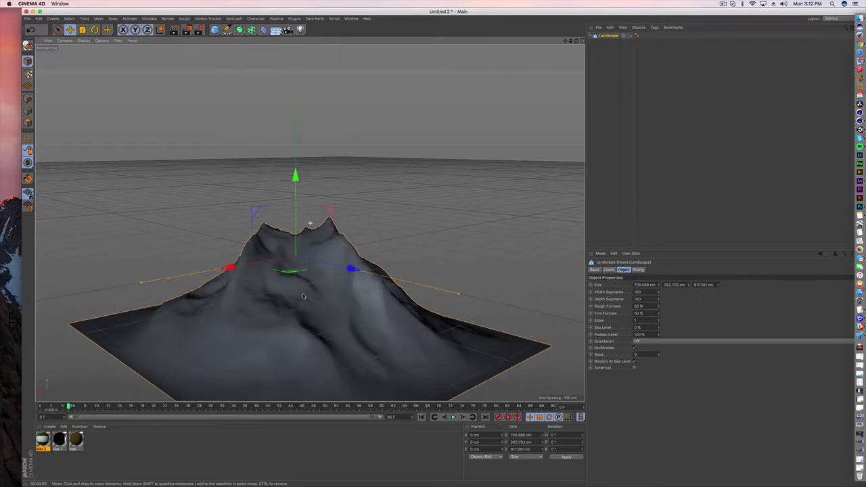
Raise the landscape vertically so that its base sits near the grid plane
{"action": "middle_click_drag", "start_coordinate": [302, 285], "coordinate": [302, 212], "text": "alt"}
{"action": "left_click_drag", "start_coordinate": [302, 213], "coordinate": [264, 224], "text": "alt"}
{"action": "left_click_drag", "start_coordinate": [335, 94], "coordinate": [335, 12]}
{"action": "left_click_drag", "start_coordinate": [345, 150], "coordinate": [310, 228], "text": "alt"}
Delete all existing materials left over from the earlier scene
{"action": "left_click", "coordinate": [43, 442]}
{"action": "key", "text": "Delete"}
{"action": "key", "text": "Delete"}
{"action": "key", "text": "Delete"}
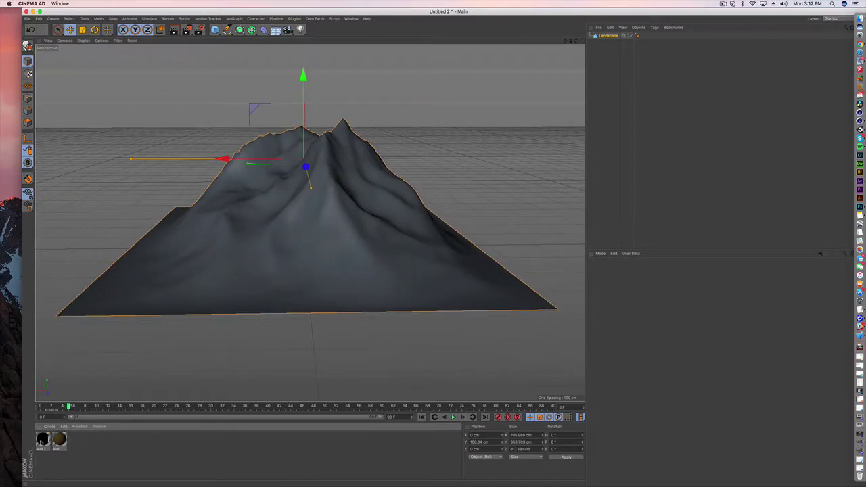
Create a new material, open it in the Material Editor and turn off its Reflectance channel
{"action": "left_click", "coordinate": [49, 427]}
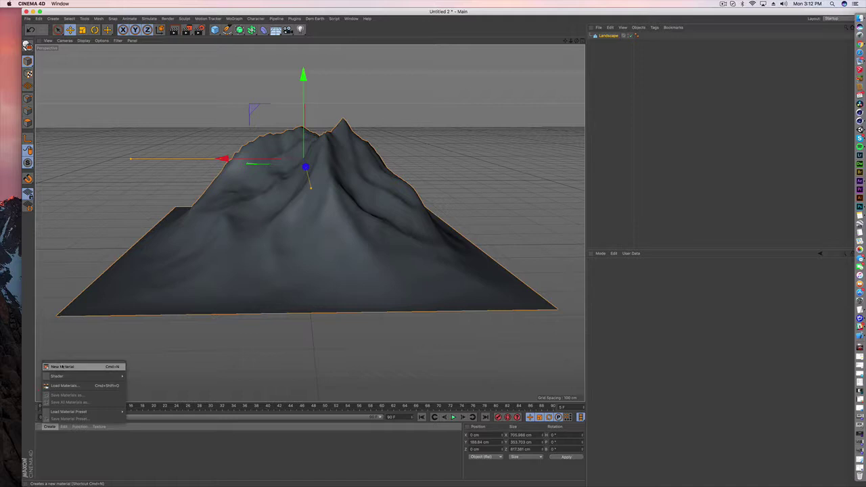
{"action": "left_click", "coordinate": [64, 366]}
{"action": "double_click", "coordinate": [42, 439]}
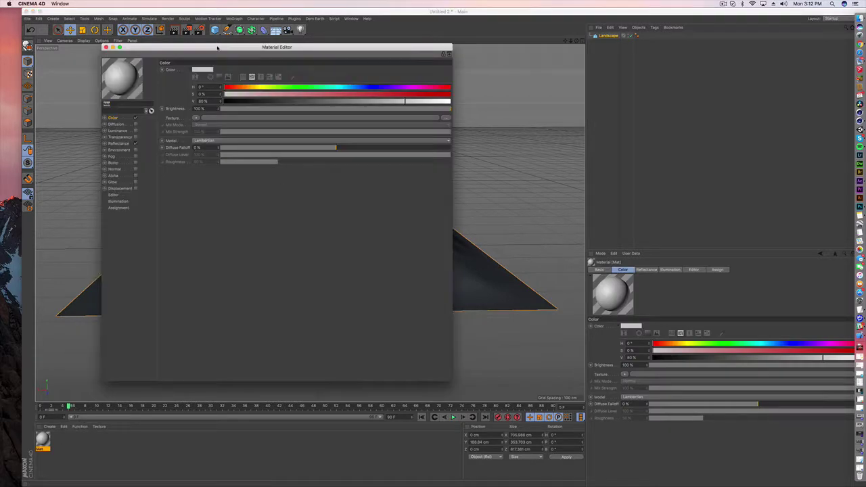
{"action": "left_click_drag", "start_coordinate": [217, 48], "coordinate": [364, 46]}
{"action": "left_click", "coordinate": [282, 141]}
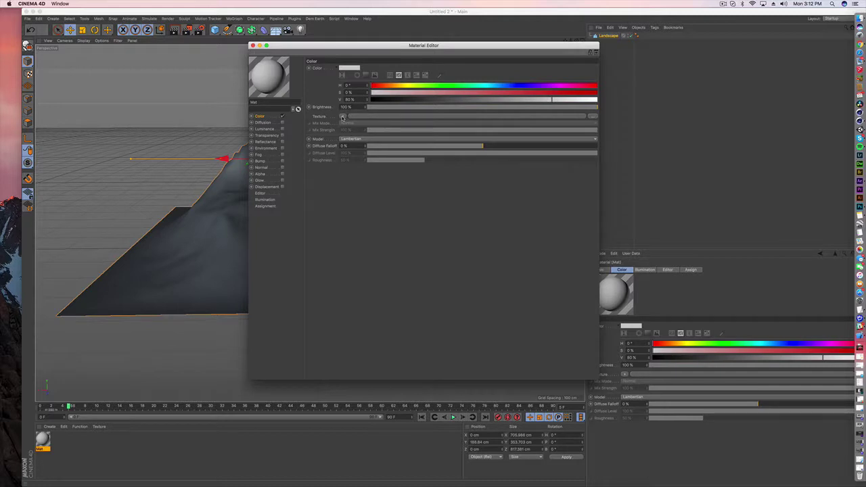
Load the Terrain Mask effect shader as the texture of the material's Color channel
{"action": "left_click", "coordinate": [343, 117]}
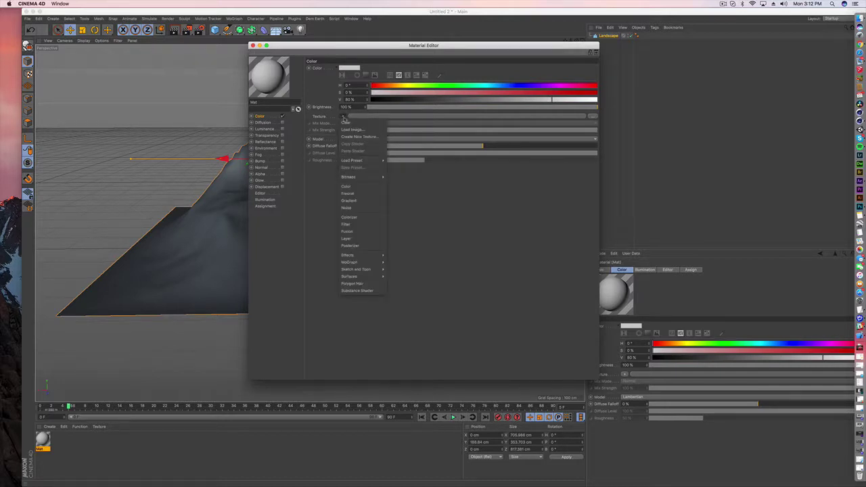
{"action": "mouse_move", "coordinate": [362, 254]}
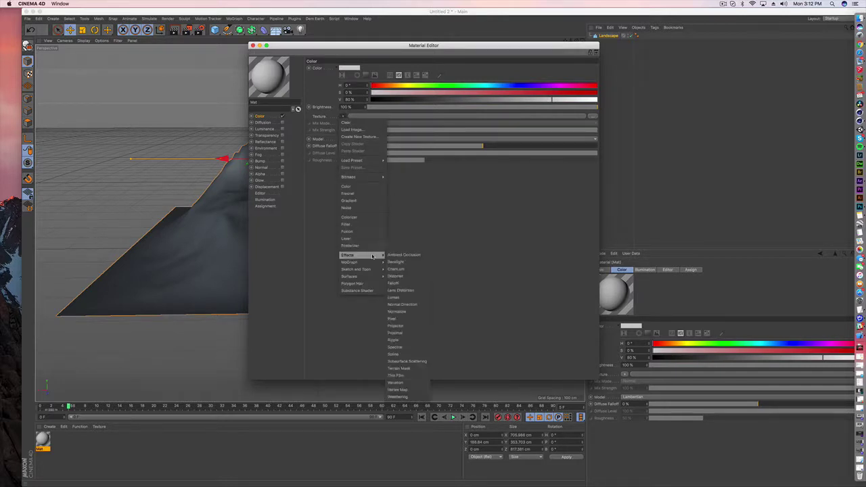
{"action": "left_click", "coordinate": [399, 369]}
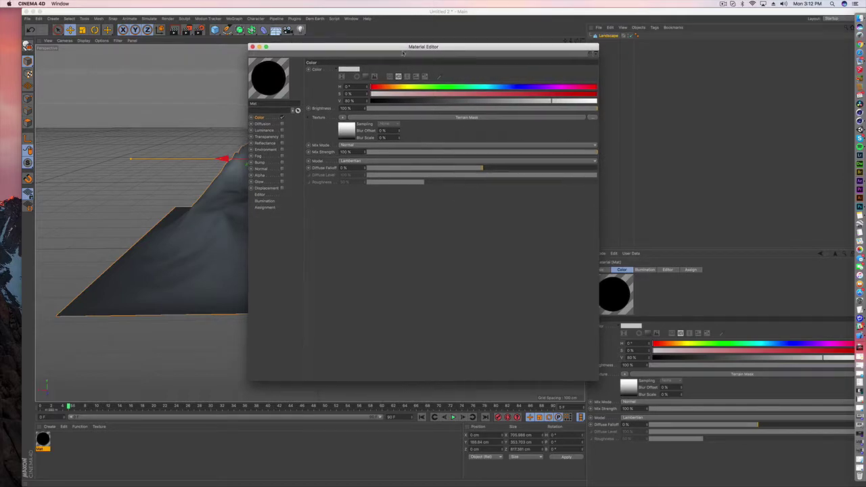
{"action": "left_click", "coordinate": [253, 45]}
Start an interactive render region and stretch it over the mountain from above the peaks to below the base
{"action": "left_click_drag", "start_coordinate": [0, 34], "coordinate": [634, 147]}
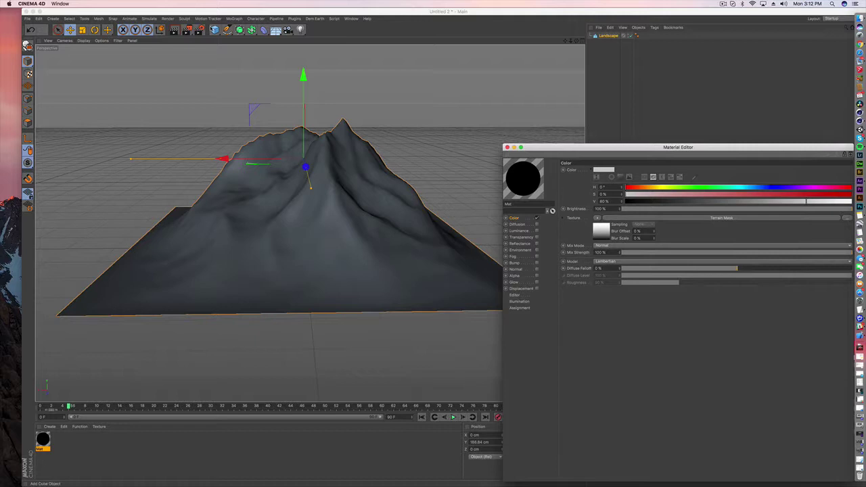
{"action": "left_click_drag", "start_coordinate": [186, 30], "coordinate": [259, 186]}
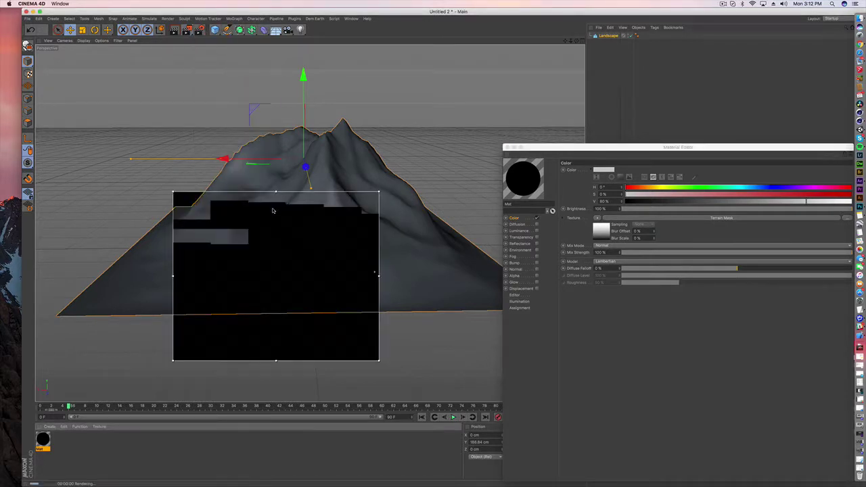
{"action": "left_click_drag", "start_coordinate": [173, 190], "coordinate": [187, 106]}
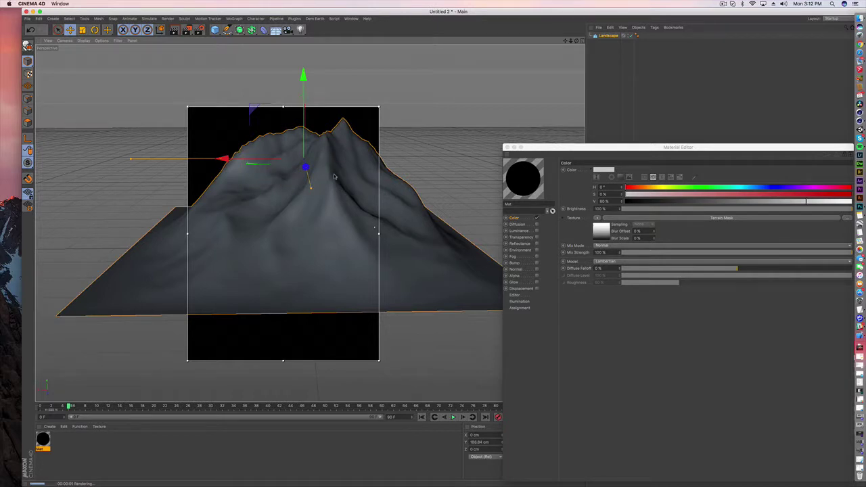
Disable slope masking in the Terrain Mask shader and apply the material to the Landscape object
{"action": "left_click", "coordinate": [604, 230]}
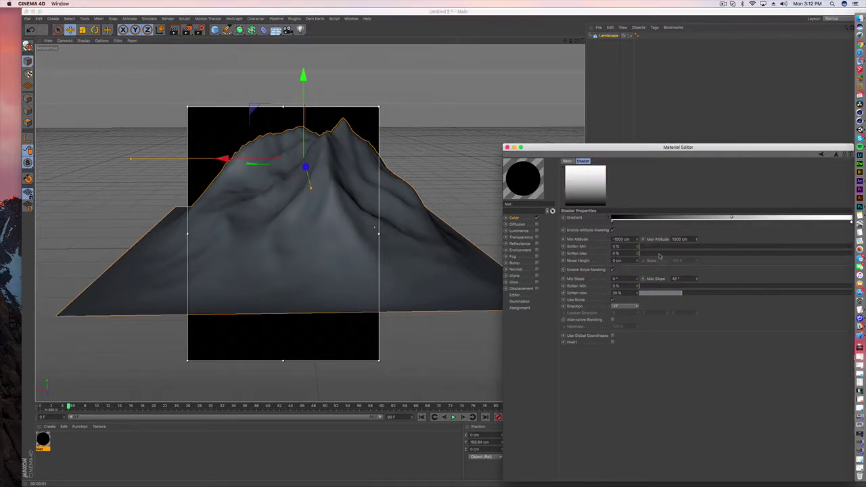
{"action": "left_click", "coordinate": [613, 270]}
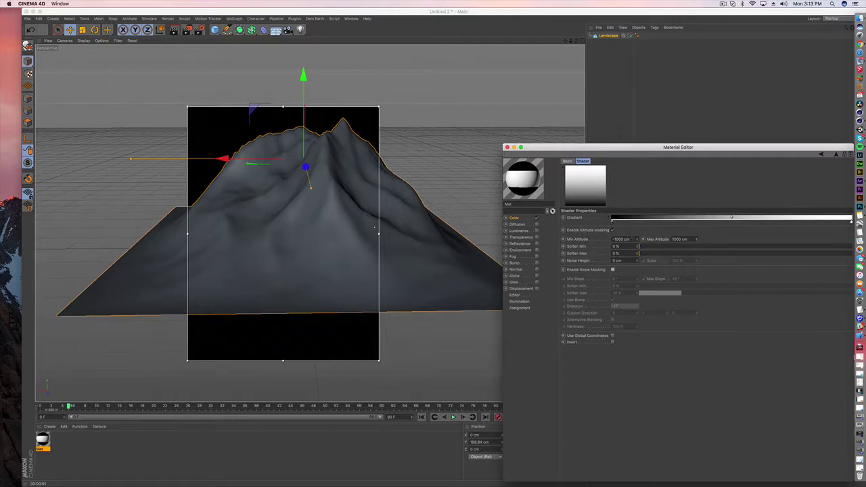
{"action": "left_click_drag", "start_coordinate": [49, 438], "coordinate": [608, 37]}
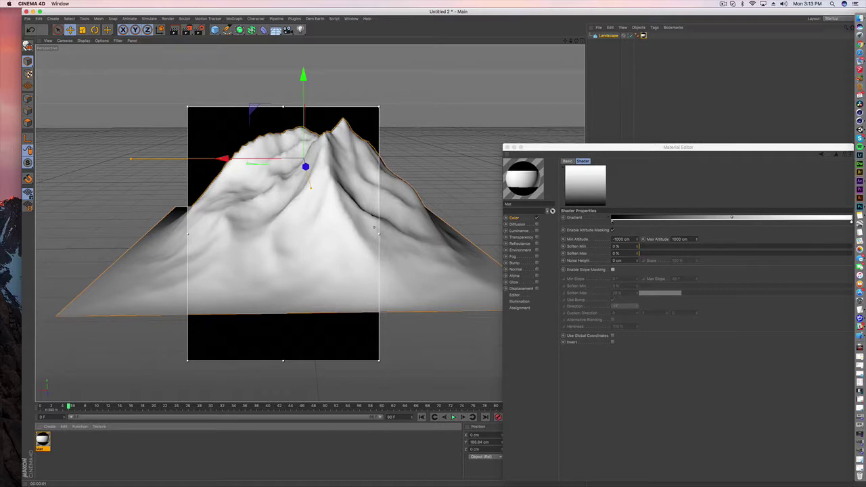
Set the Terrain Mask's Min Altitude to 0 cm and lower it to about -83 cm
{"action": "left_click", "coordinate": [621, 240]}
{"action": "type", "text": "0"}
{"action": "key", "text": "Return"}
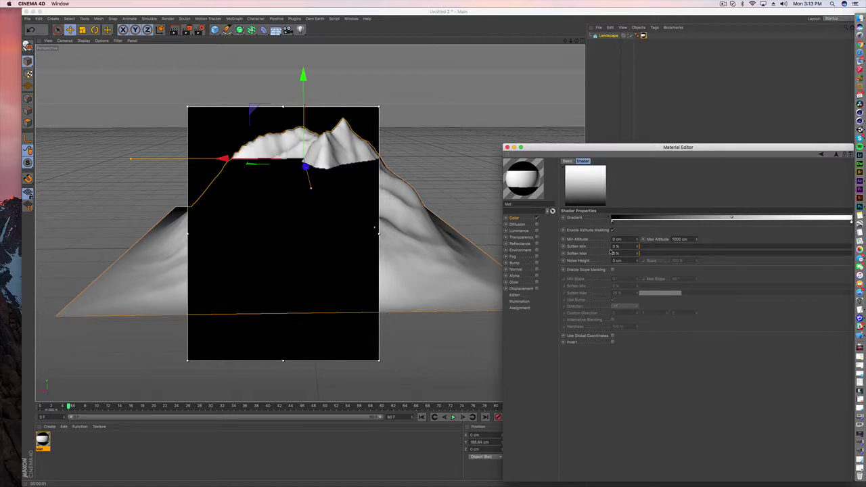
{"action": "mouse_move", "coordinate": [638, 240]}
{"action": "left_mouse_down"}
{"action": "mouse_move", "coordinate": [637, 253]}
{"action": "mouse_move", "coordinate": [637, 242]}
{"action": "left_mouse_up"}
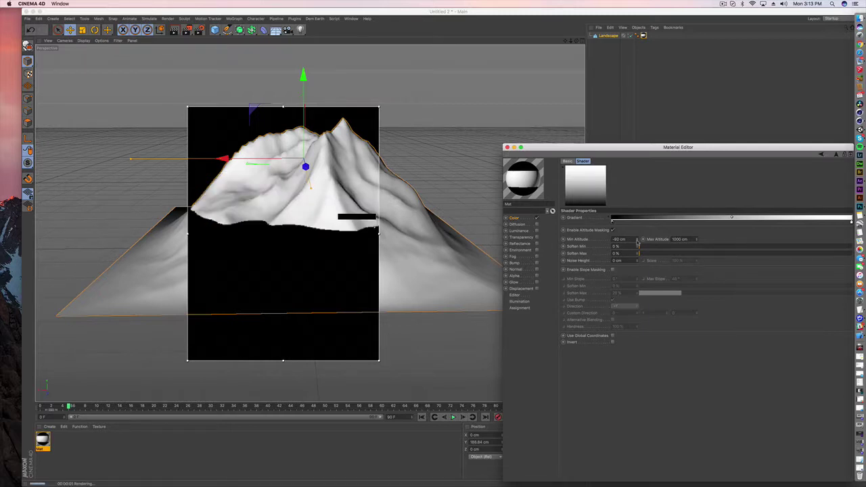
{"action": "left_click_drag", "start_coordinate": [636, 239], "coordinate": [637, 240]}
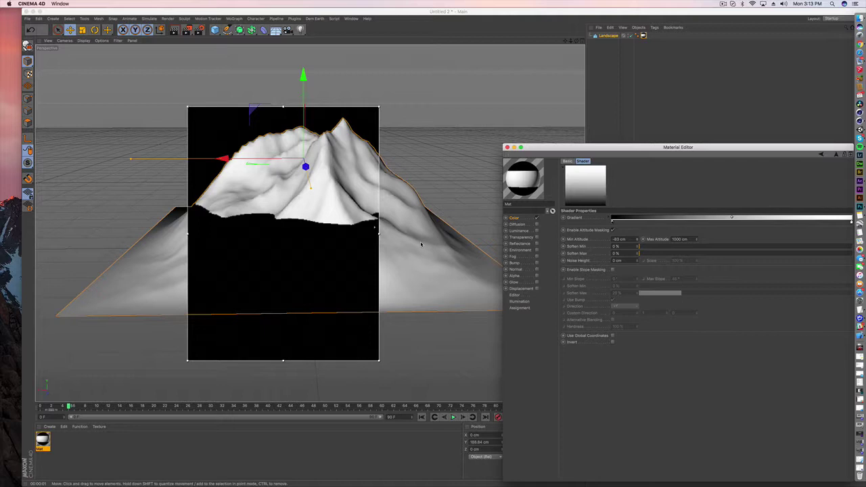
Soften the lower edge of the altitude mask by setting the first Soften Min to 21 %
{"action": "left_click_drag", "start_coordinate": [389, 236], "coordinate": [388, 228], "text": "alt"}
{"action": "left_click_drag", "start_coordinate": [637, 246], "coordinate": [664, 249]}
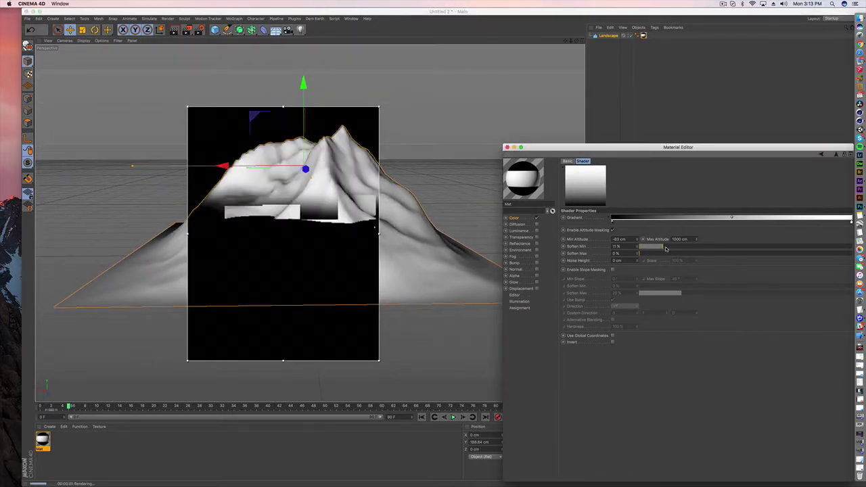
{"action": "left_click_drag", "start_coordinate": [675, 249], "coordinate": [684, 247]}
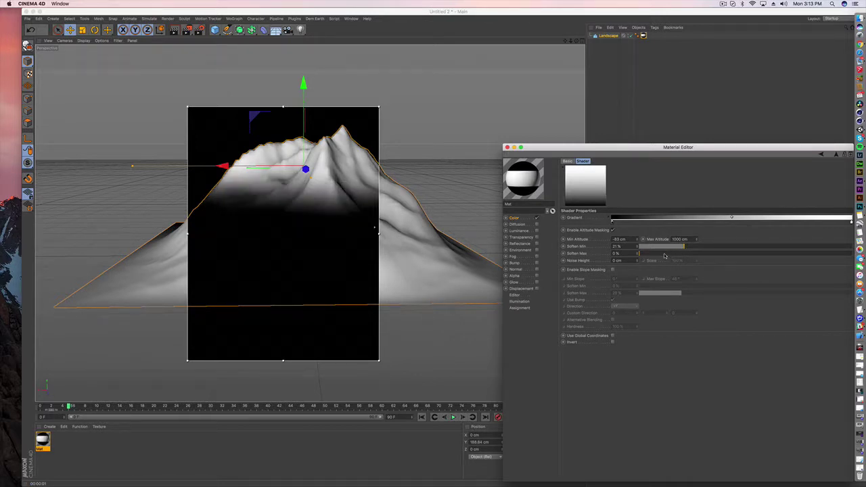
Try the altitude mask's Soften Max at about 52 % and at about 18 %
{"action": "left_click", "coordinate": [665, 254]}
{"action": "left_click_drag", "start_coordinate": [654, 256], "coordinate": [750, 256]}
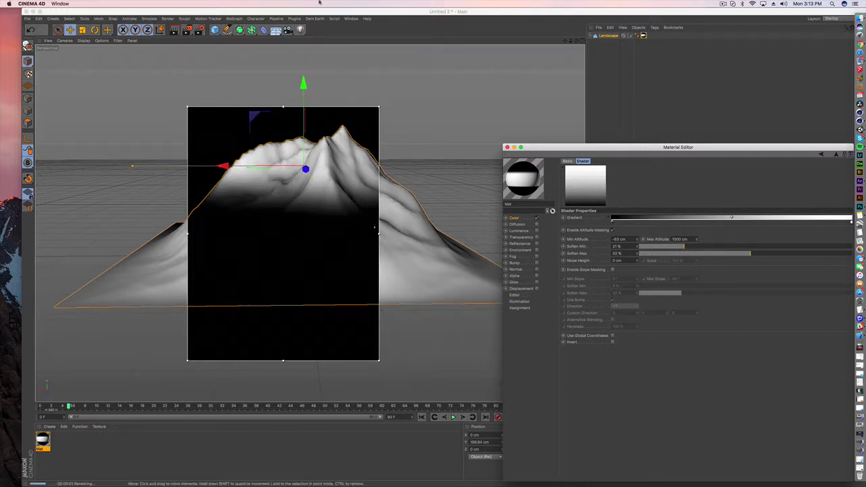
{"action": "left_click_drag", "start_coordinate": [725, 256], "coordinate": [677, 256]}
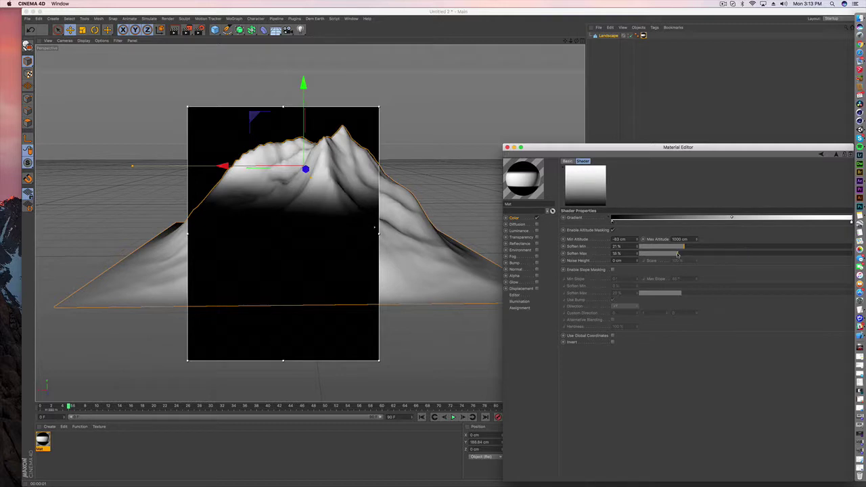
Set the altitude mask's Max Altitude to -40 cm, then try Soften Max at 41 % and return it to 0 %
{"action": "double_click", "coordinate": [680, 238]}
{"action": "type", "text": "-4"}
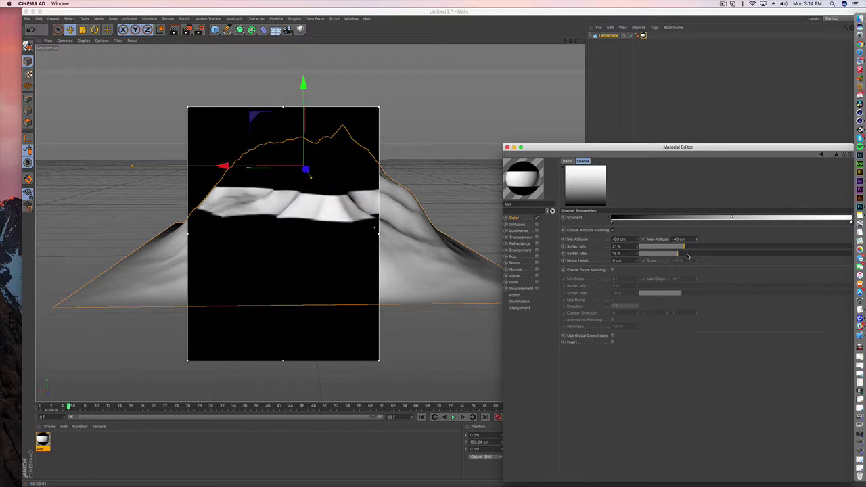
{"action": "left_click_drag", "start_coordinate": [678, 253], "coordinate": [728, 254]}
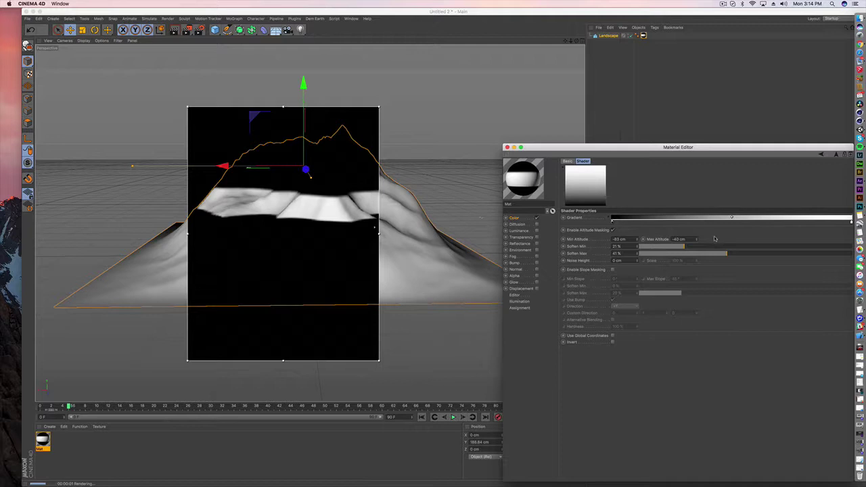
{"action": "left_click_drag", "start_coordinate": [694, 252], "coordinate": [640, 256]}
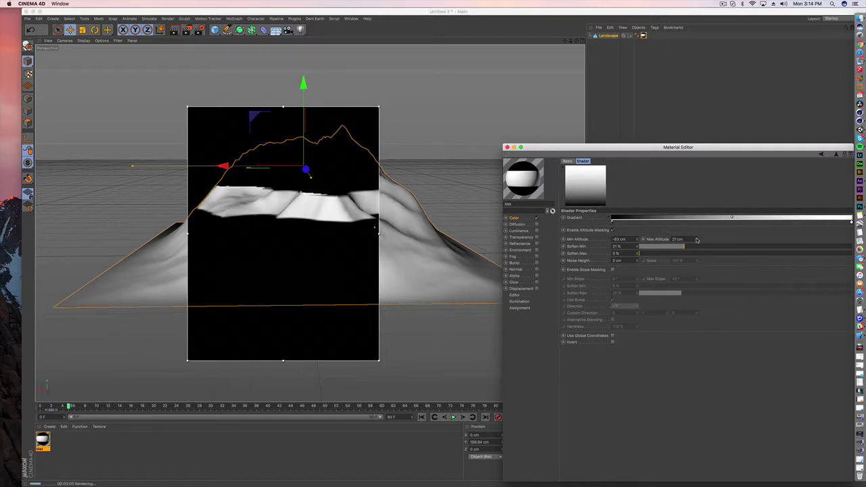
Raise the altitude mask's Max Altitude to about 93 cm and try its Soften Min at 37 %
{"action": "left_click_drag", "start_coordinate": [698, 239], "coordinate": [697, 241]}
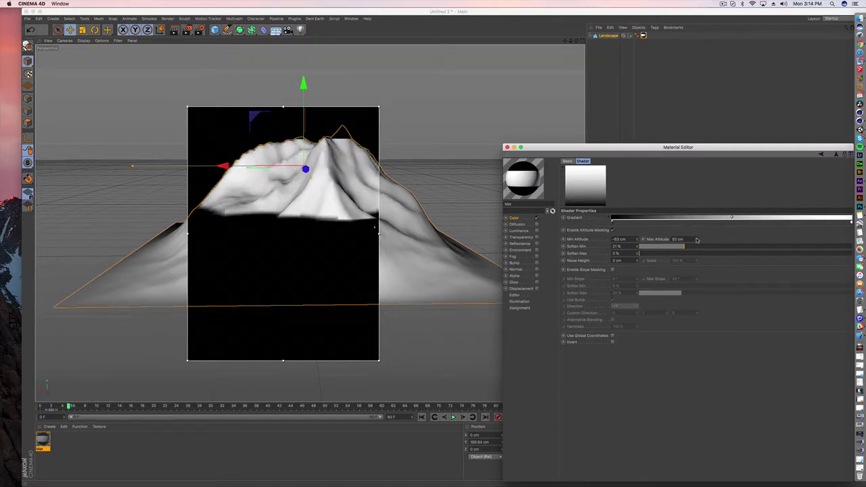
{"action": "left_click", "coordinate": [697, 239]}
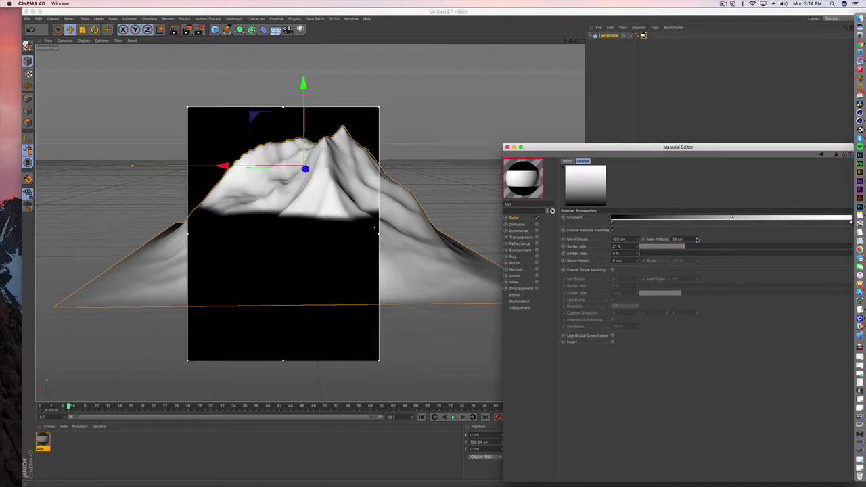
{"action": "left_click", "coordinate": [663, 247]}
{"action": "left_click", "coordinate": [679, 247]}
{"action": "left_click_drag", "start_coordinate": [680, 248], "coordinate": [719, 247]}
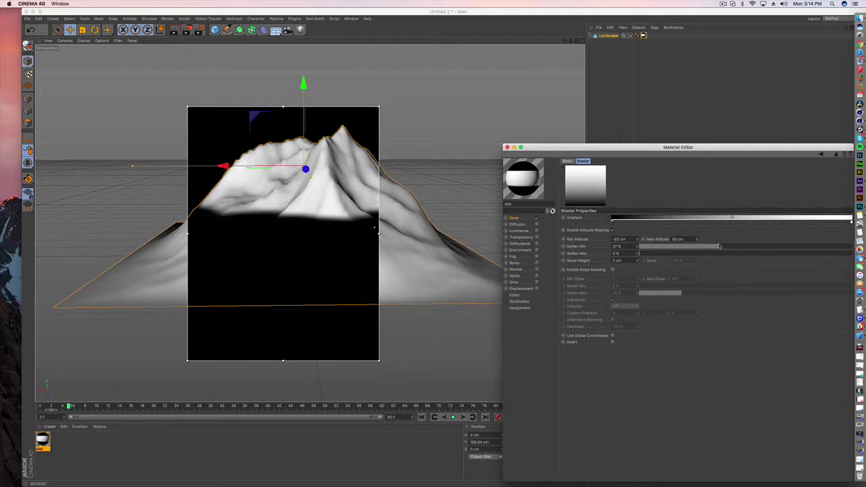
Set the altitude mask's Max Altitude to 1000 cm and its Soften Min to 21 %
{"action": "double_click", "coordinate": [674, 239]}
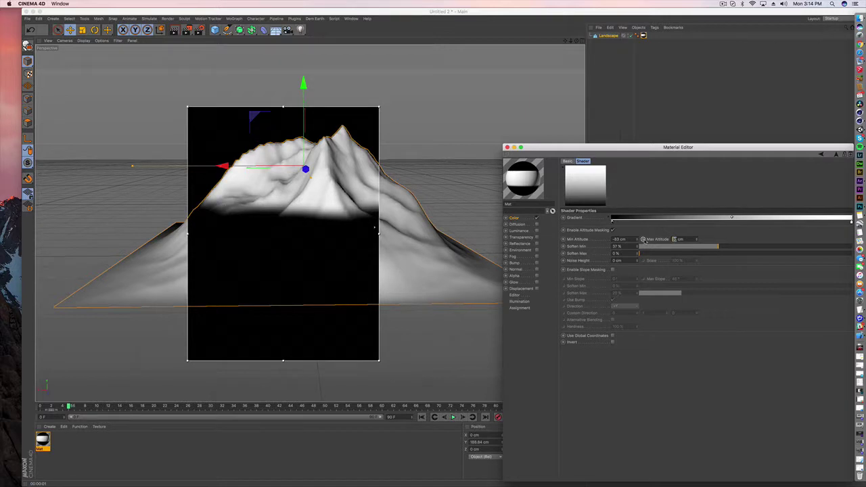
{"action": "key", "text": "Return"}
{"action": "double_click", "coordinate": [676, 239]}
{"action": "type", "text": "1000"}
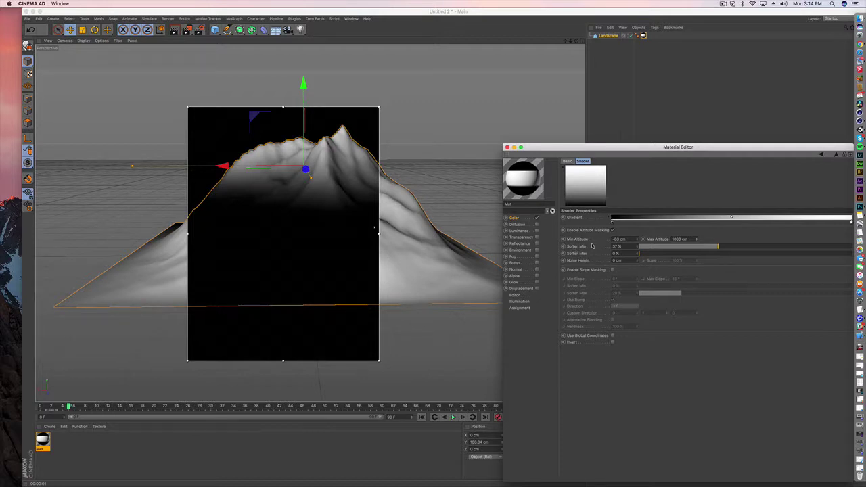
{"action": "left_click", "coordinate": [697, 245]}
{"action": "left_click_drag", "start_coordinate": [689, 249], "coordinate": [685, 249]}
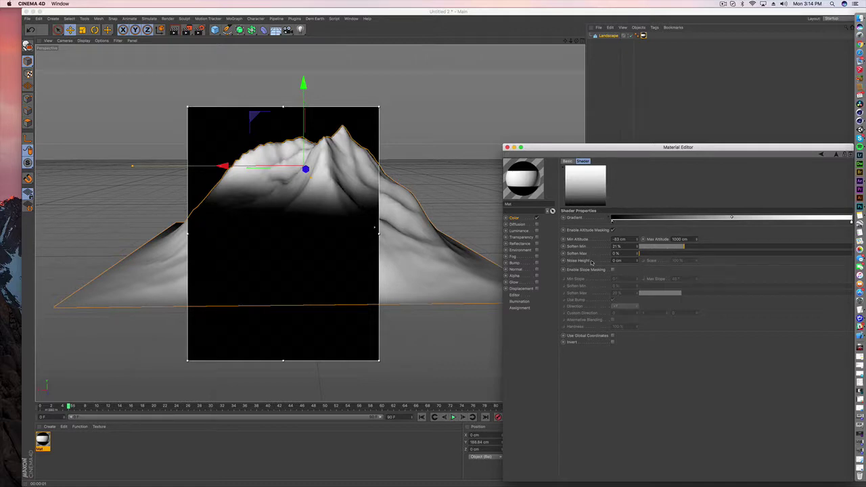
Roughen the altitude mask's lower edge by raising Noise Height to about 16 cm
{"action": "left_click_drag", "start_coordinate": [640, 261], "coordinate": [638, 262]}
{"action": "left_click", "coordinate": [638, 260]}
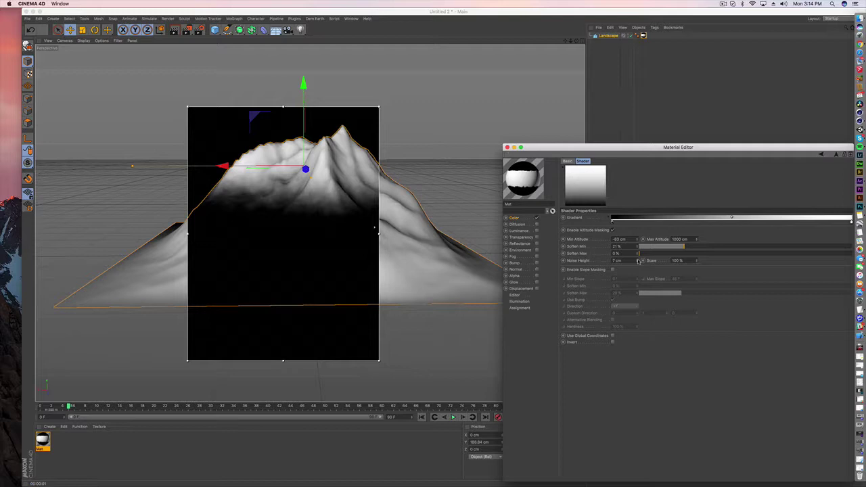
{"action": "left_click", "coordinate": [638, 261]}
{"action": "left_click", "coordinate": [637, 261]}
{"action": "left_click", "coordinate": [638, 261]}
{"action": "left_click_drag", "start_coordinate": [638, 261], "coordinate": [638, 256]}
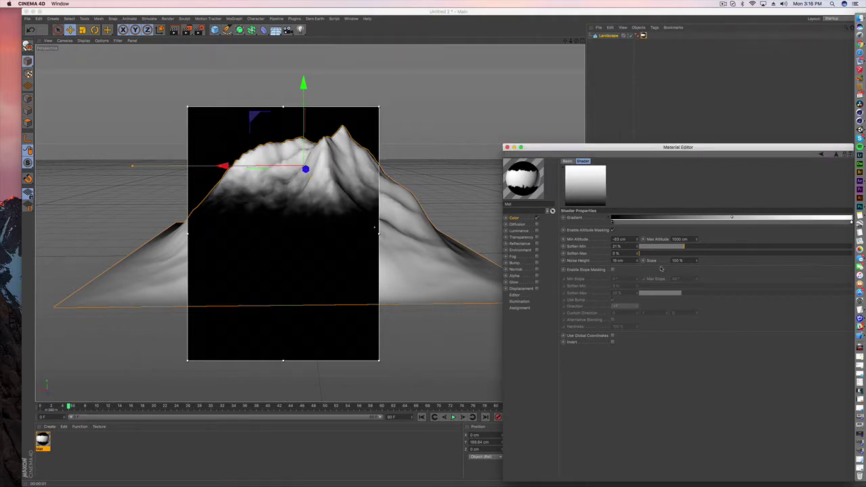
Recolour the dark end of the Terrain Mask's gradient to a dark olive green
{"action": "double_click", "coordinate": [613, 222]}
{"action": "left_click", "coordinate": [604, 230]}
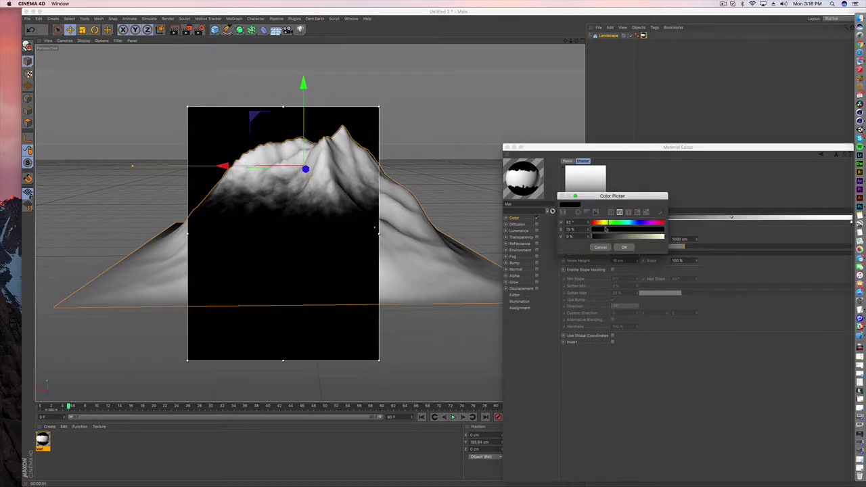
{"action": "left_click", "coordinate": [617, 237]}
{"action": "left_click", "coordinate": [626, 238]}
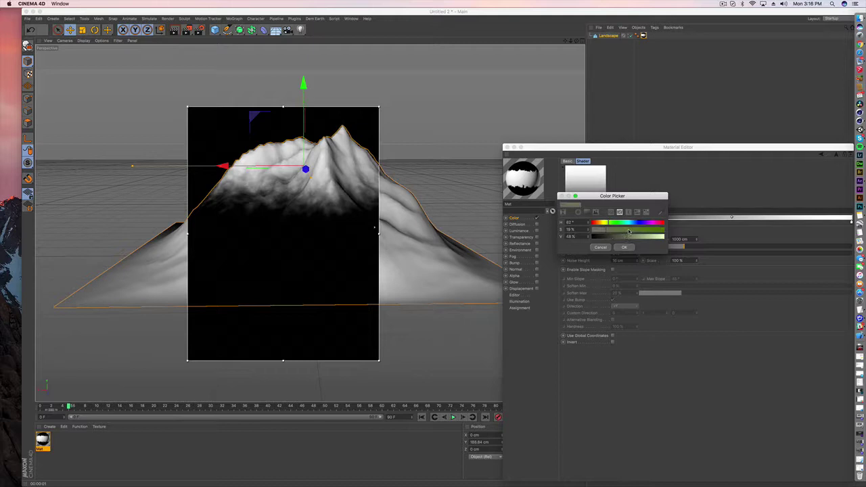
{"action": "left_click", "coordinate": [622, 237]}
{"action": "left_click", "coordinate": [624, 247]}
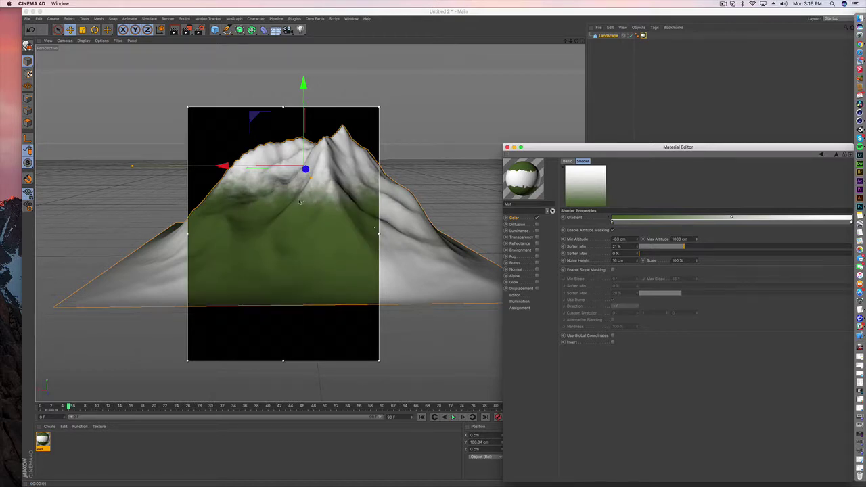
Enable slope masking and try a Min Slope of 40° and a Max Slope of 70°
{"action": "left_click_drag", "start_coordinate": [300, 201], "coordinate": [354, 225], "text": "alt"}
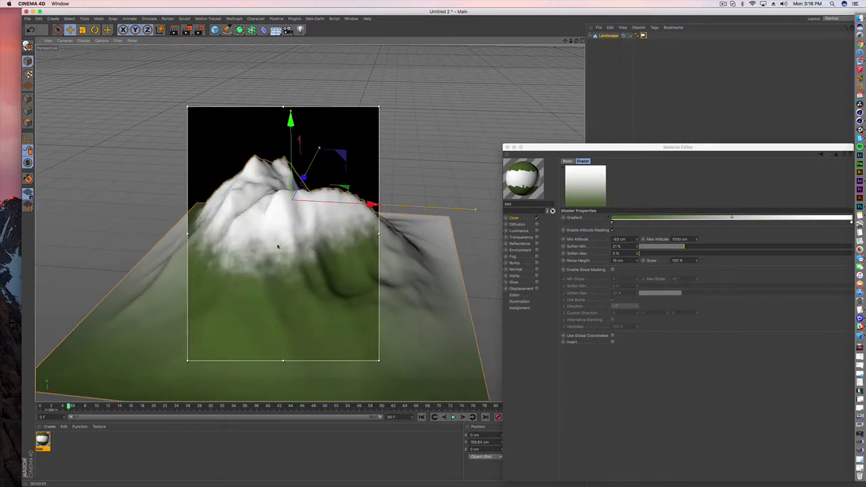
{"action": "mouse_move", "coordinate": [270, 250]}
{"action": "left_mouse_down", "text": "alt"}
{"action": "mouse_move", "coordinate": [285, 232]}
{"action": "mouse_move", "coordinate": [325, 221]}
{"action": "mouse_move", "coordinate": [338, 228]}
{"action": "left_mouse_up", "text": "alt"}
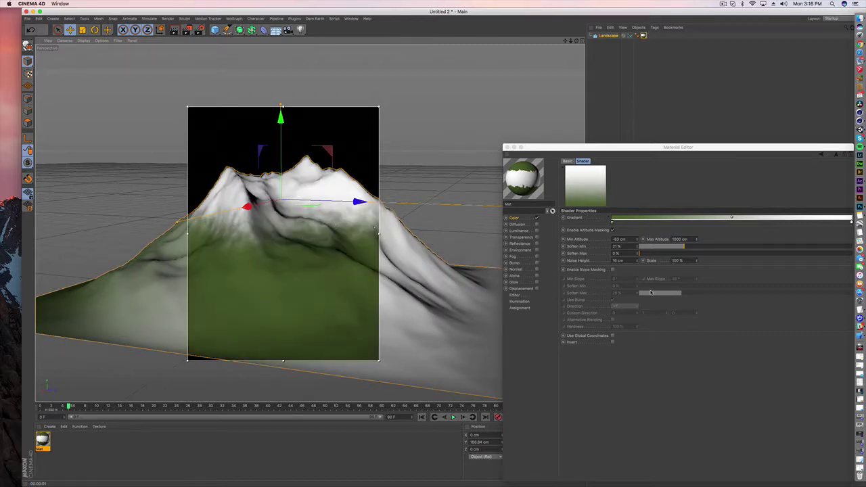
{"action": "left_click", "coordinate": [613, 269]}
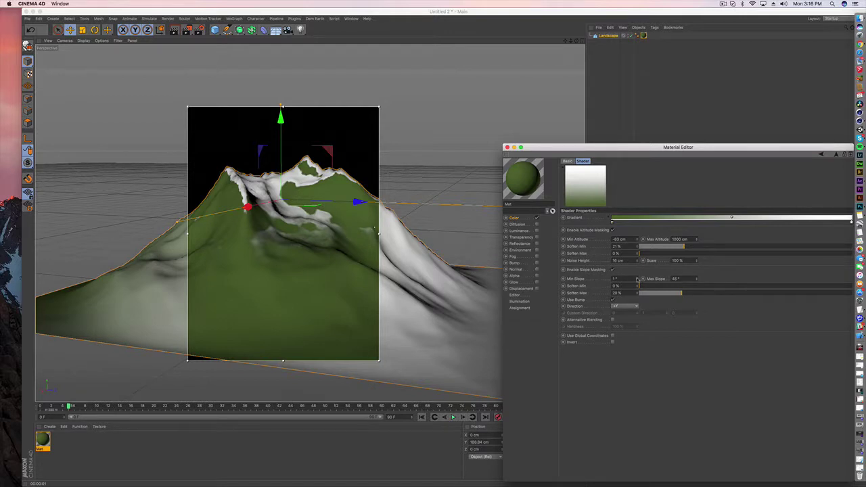
{"action": "left_click_drag", "start_coordinate": [636, 279], "coordinate": [701, 280]}
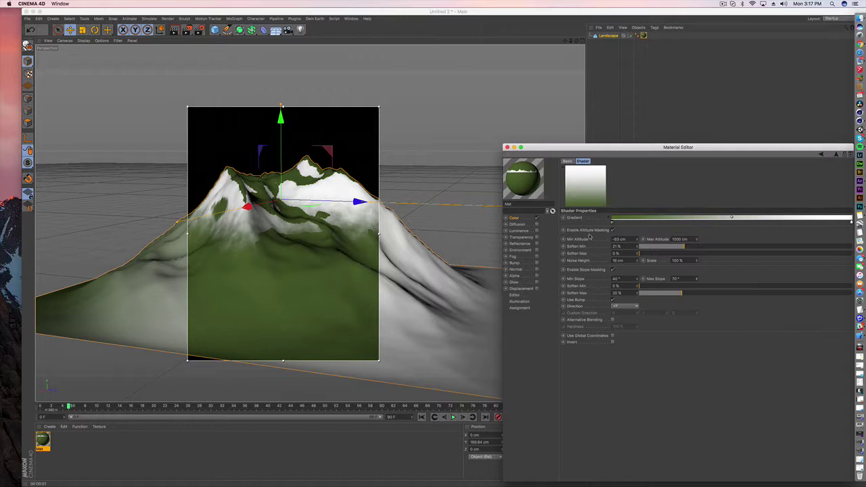
Try a steeper slope mask with Min Slope at about 65° and Max Slope at about 90°
{"action": "left_click_drag", "start_coordinate": [269, 194], "coordinate": [307, 217], "text": "alt"}
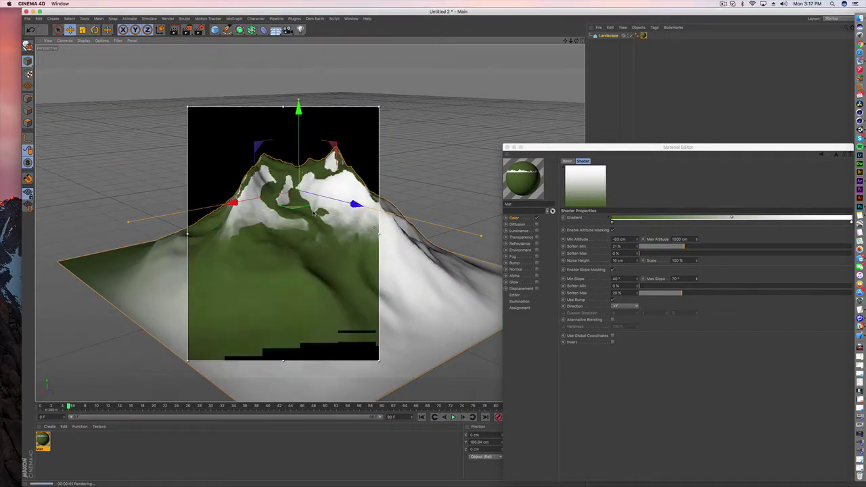
{"action": "left_click_drag", "start_coordinate": [313, 213], "coordinate": [362, 218], "text": "alt"}
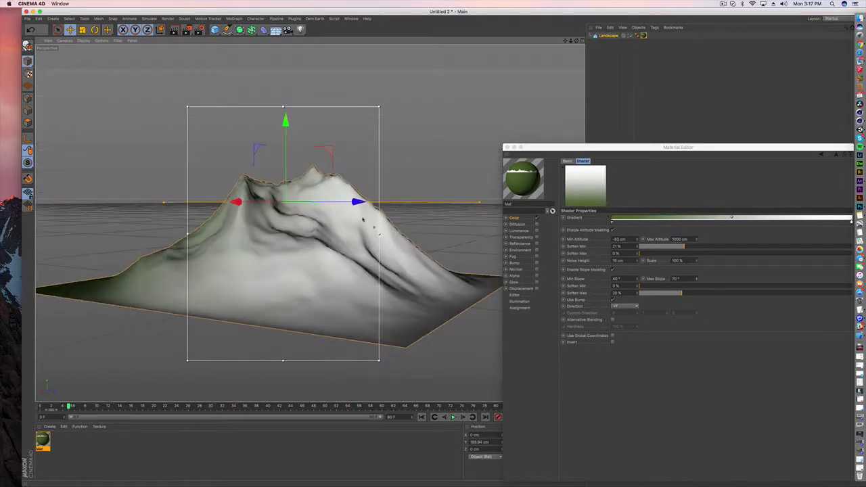
{"action": "left_click_drag", "start_coordinate": [636, 280], "coordinate": [639, 282]}
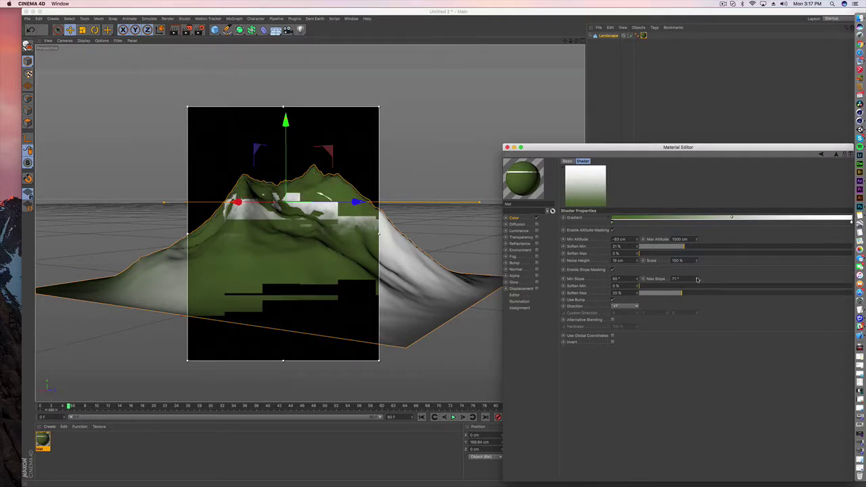
{"action": "left_click_drag", "start_coordinate": [696, 278], "coordinate": [697, 272]}
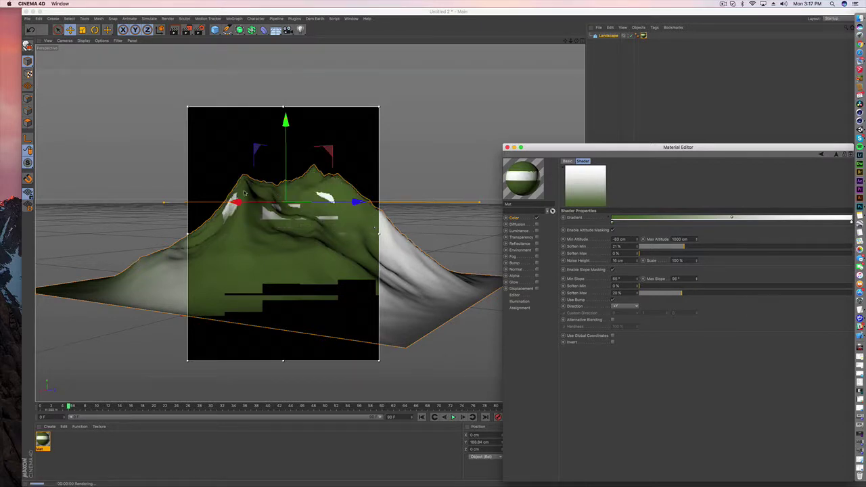
Inspect the slope-masked snow patches near the summit and disable slope masking
{"action": "scroll", "coordinate": [244, 192], "scroll_direction": "up", "scroll_amount": 2}
{"action": "middle_click_drag", "start_coordinate": [251, 200], "coordinate": [272, 208], "text": "alt"}
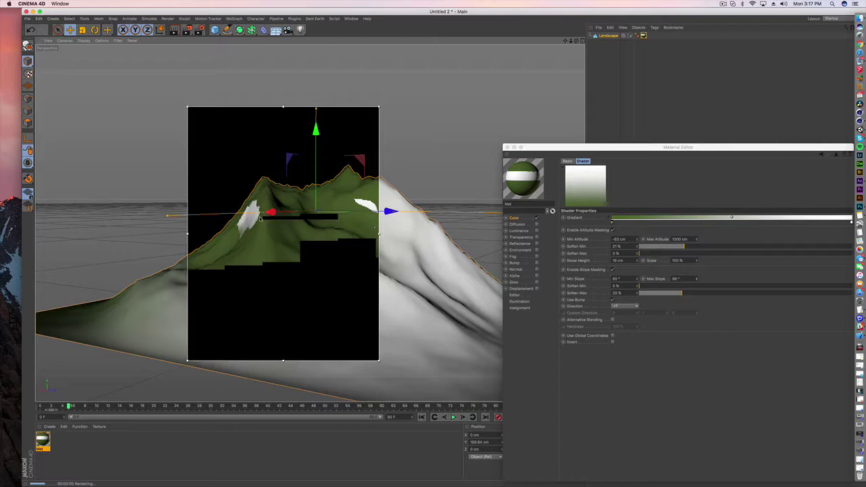
{"action": "left_click_drag", "start_coordinate": [264, 220], "coordinate": [248, 211], "text": "alt"}
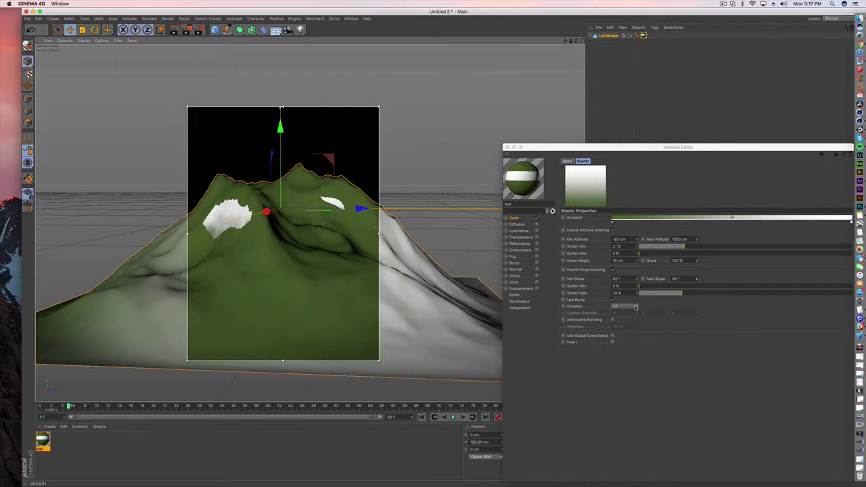
{"action": "left_click", "coordinate": [613, 270]}
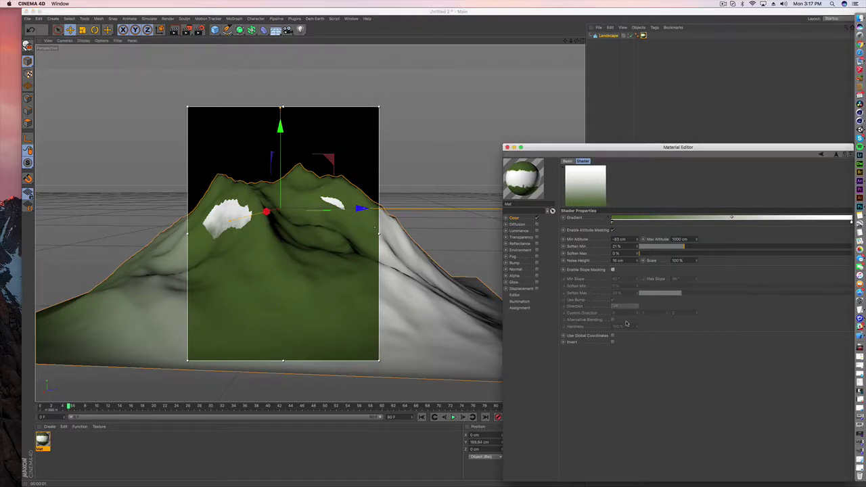
Turn off the Interactive Render Region in the perspective view
{"action": "left_click_drag", "start_coordinate": [314, 242], "coordinate": [255, 245], "text": "alt"}
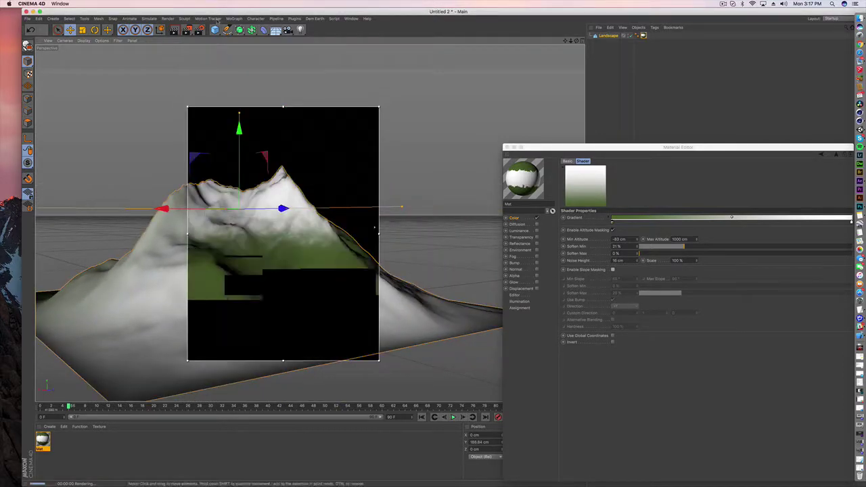
{"action": "left_click", "coordinate": [188, 29]}
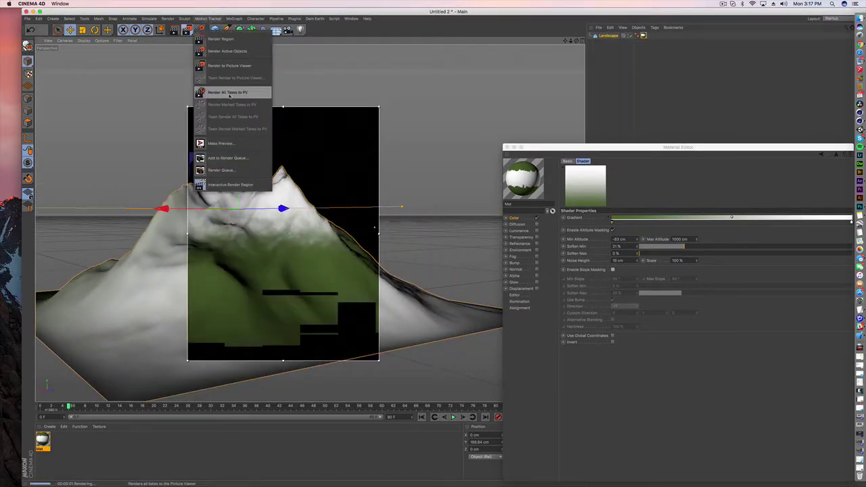
{"action": "left_click", "coordinate": [241, 185]}
{"action": "left_click_drag", "start_coordinate": [241, 184], "coordinate": [235, 223], "text": "alt"}
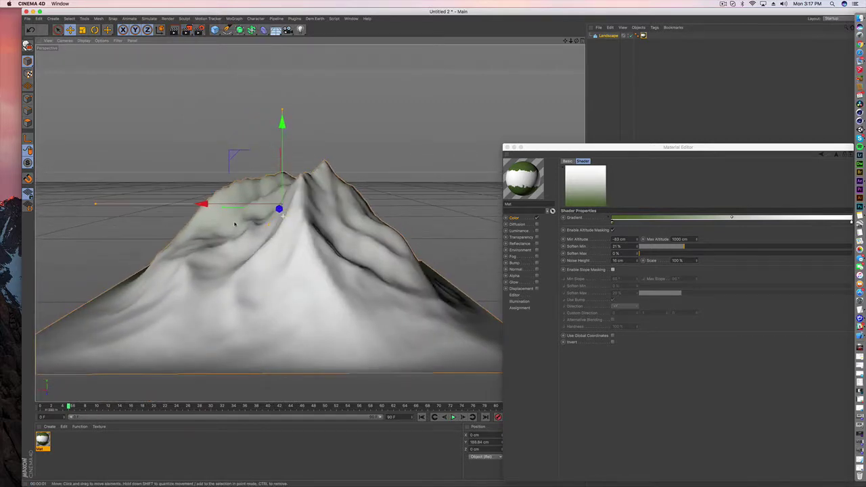
Add a Floor object, raise the Landscape to a Y position of about 175.5 cm, and close the Material Editor
{"action": "left_click", "coordinate": [275, 29]}
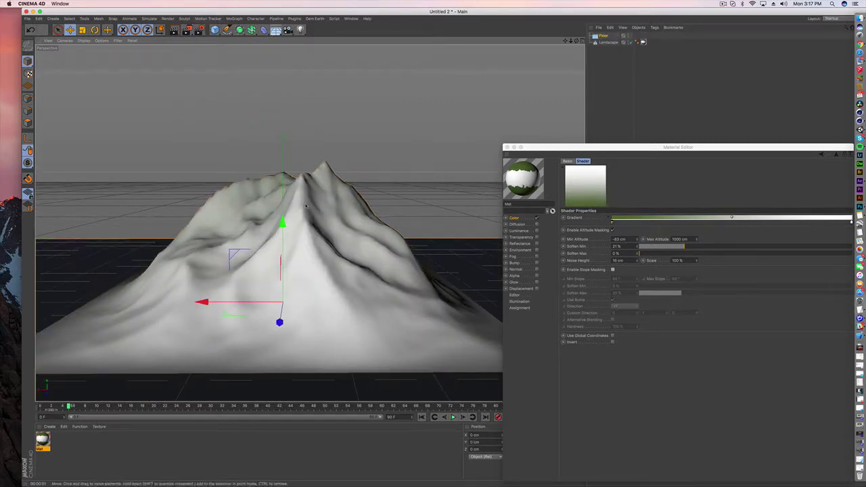
{"action": "left_click_drag", "start_coordinate": [282, 221], "coordinate": [285, 136]}
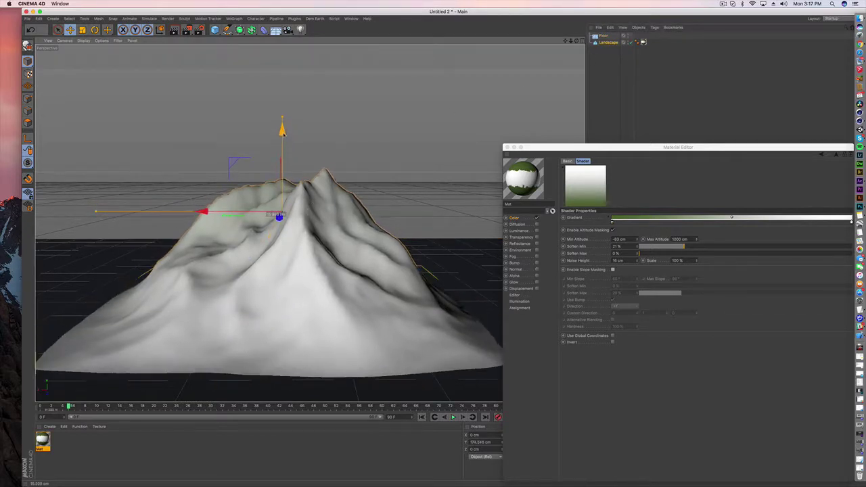
{"action": "left_click", "coordinate": [508, 147]}
{"action": "scroll", "coordinate": [311, 246], "scroll_direction": "down", "scroll_amount": 3}
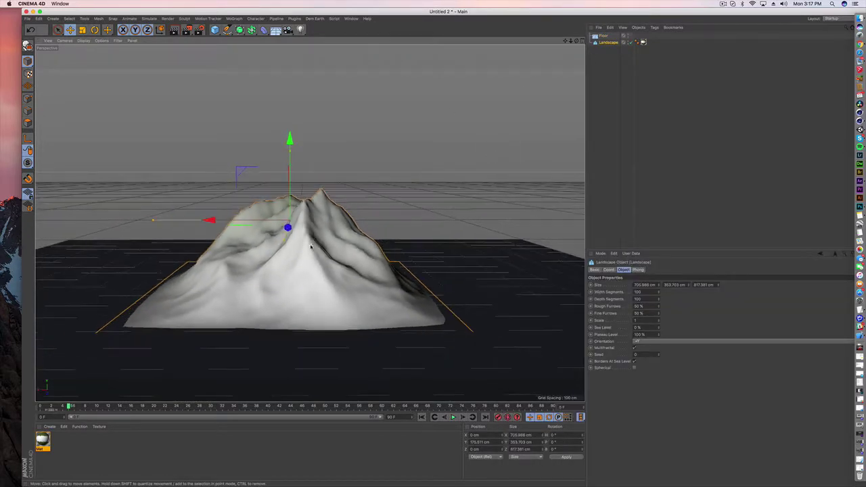
Add a Light and place it above and beside the mountain at about X -370 cm, Y 442 cm
{"action": "left_click", "coordinate": [300, 29]}
{"action": "left_click_drag", "start_coordinate": [288, 286], "coordinate": [290, 115]}
{"action": "left_click_drag", "start_coordinate": [211, 116], "coordinate": [358, 117]}
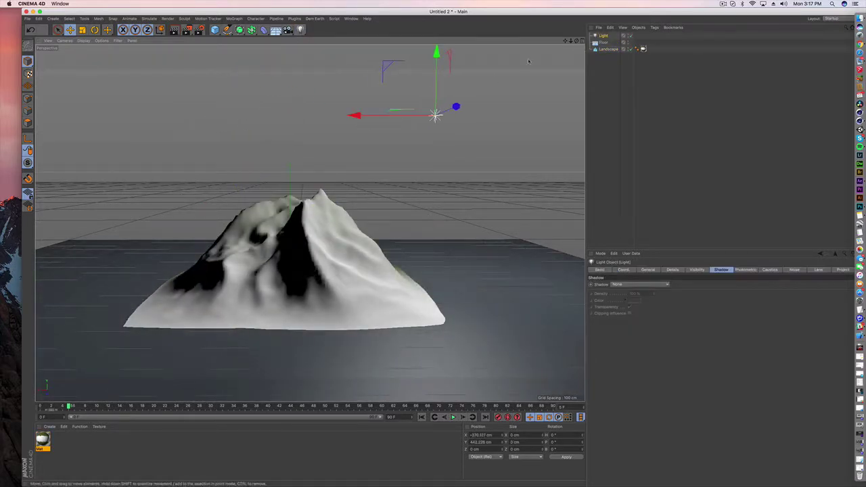
Give the light Shadow Maps (Soft) shadows and render the view
{"action": "left_click", "coordinate": [659, 284]}
{"action": "left_click", "coordinate": [636, 300]}
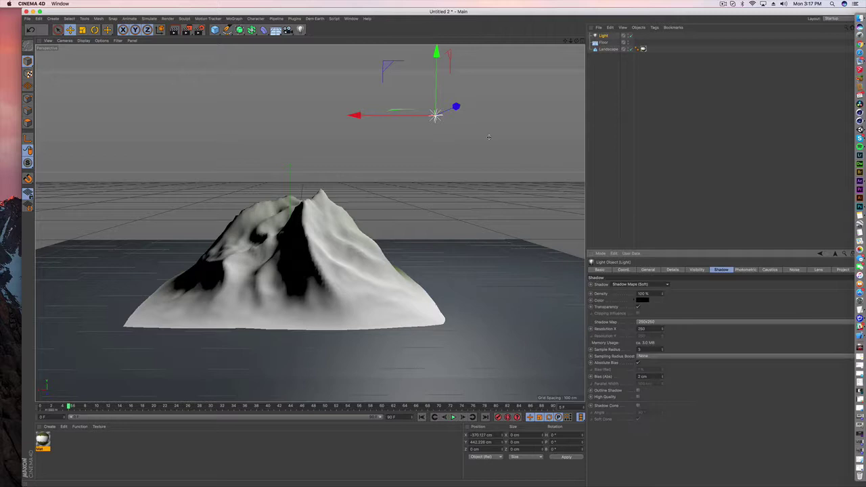
{"action": "left_click", "coordinate": [175, 29]}
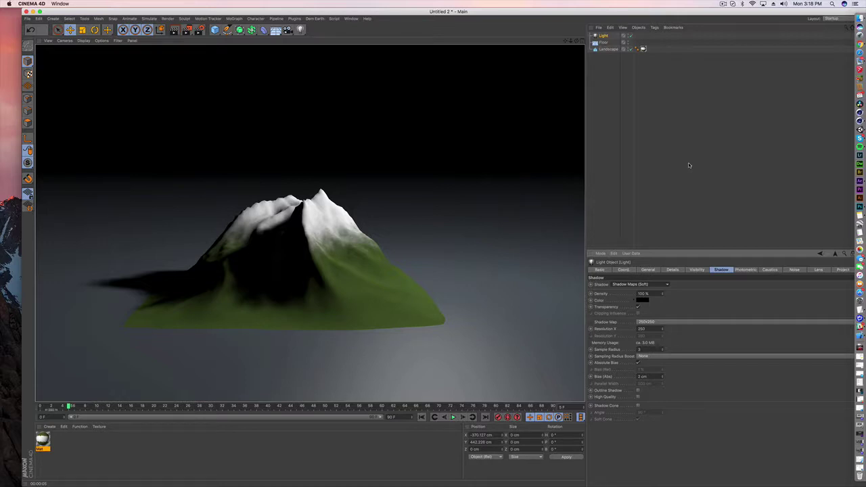
Delete the Phong tag from the Landscape object
{"action": "left_click", "coordinate": [595, 48]}
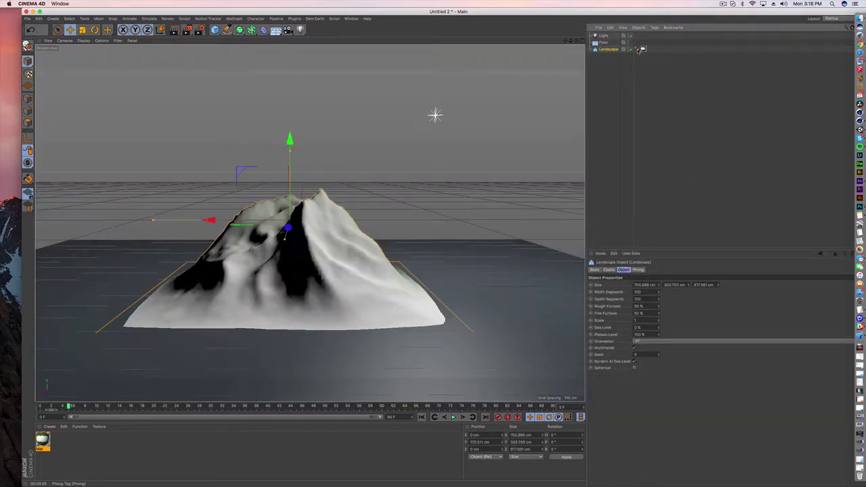
{"action": "left_click", "coordinate": [639, 49]}
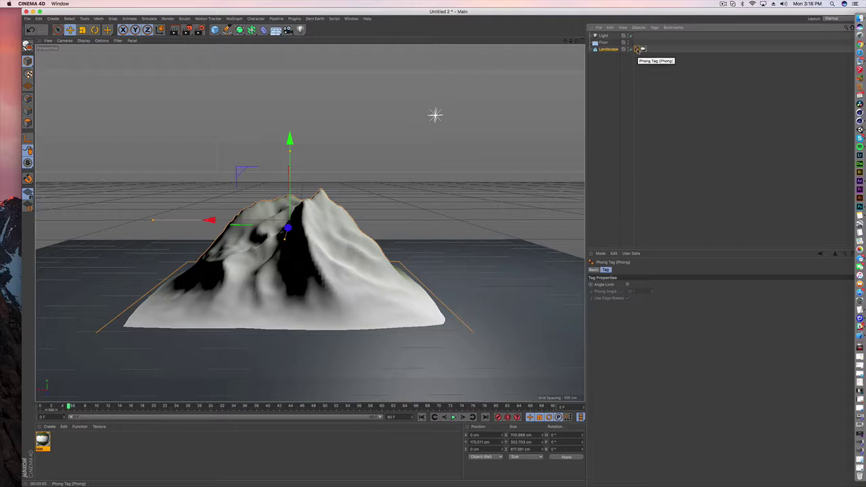
{"action": "key", "text": "Delete"}
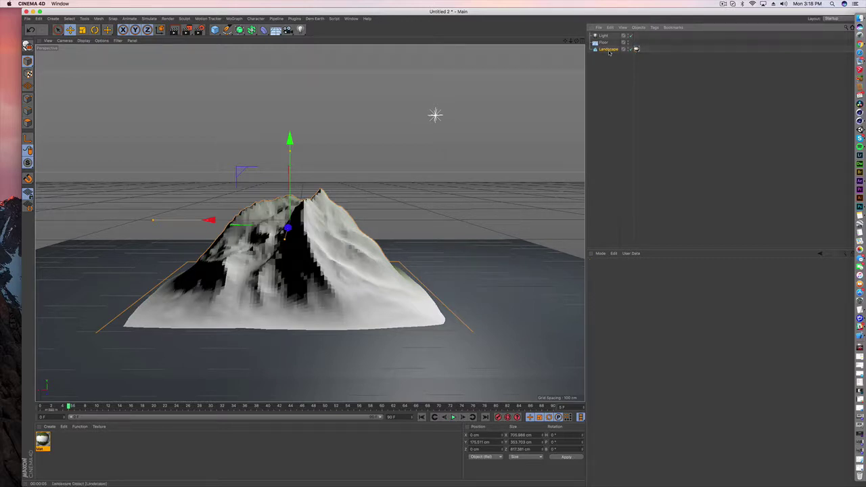
Reduce the Landscape to 56 width segments and 44 depth segments, and render the faceted mountain
{"action": "left_click", "coordinate": [608, 50]}
{"action": "left_click_drag", "start_coordinate": [658, 296], "coordinate": [659, 301]}
{"action": "left_click", "coordinate": [263, 29]}
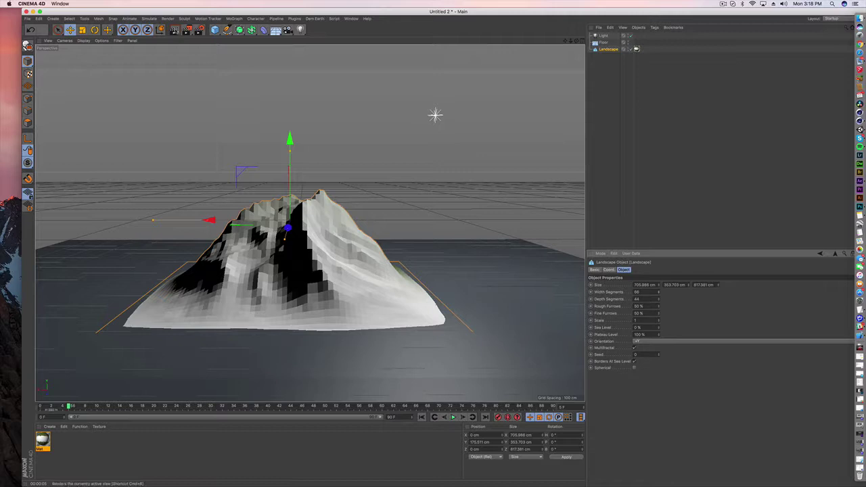
{"action": "key", "text": "alt+r"}
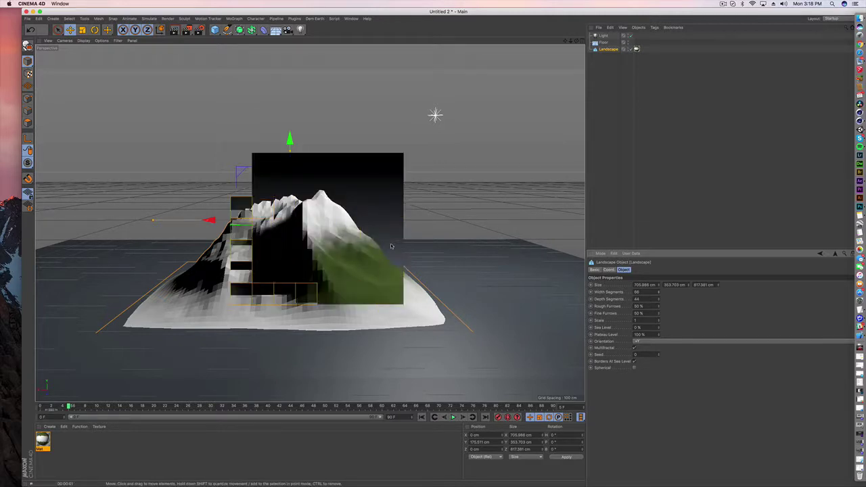
{"action": "key", "text": "ctrl+r"}
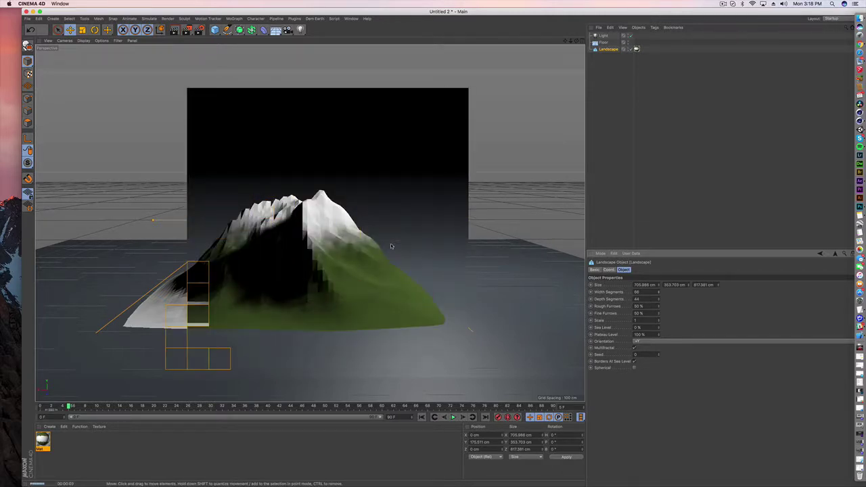